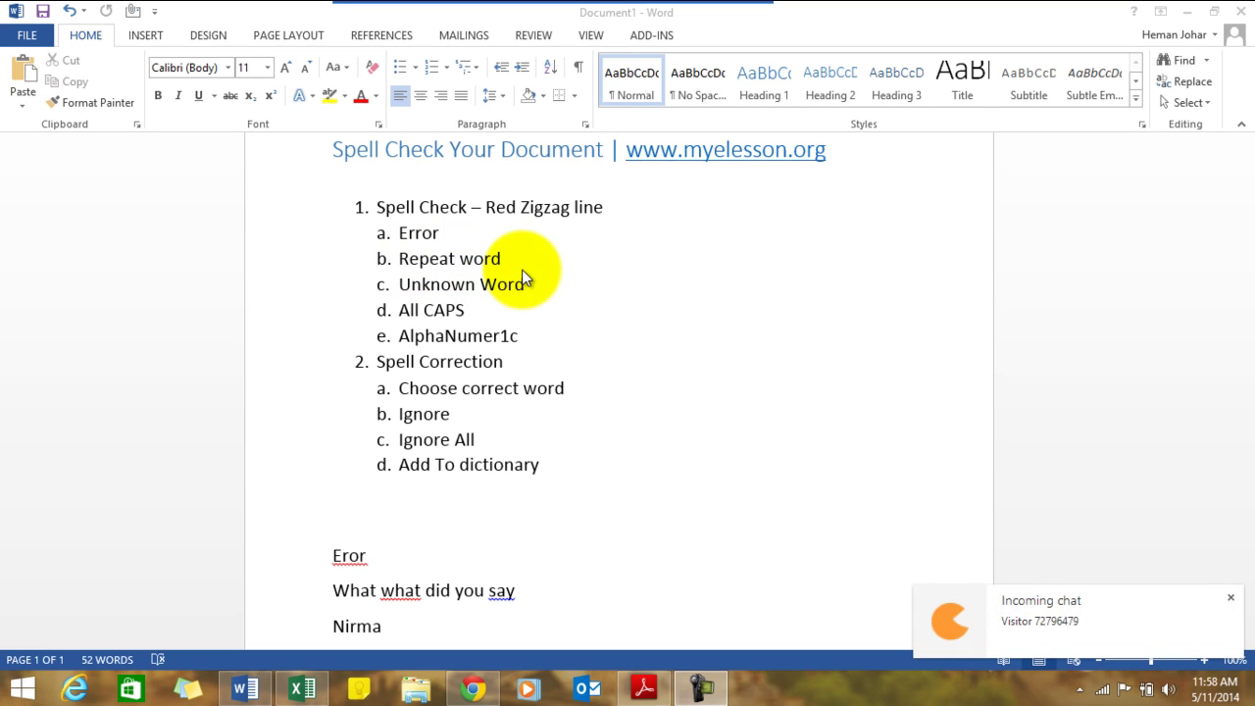
Dismiss the incoming chat notification and delete the name on the line below "What what did you say"
click(1232, 598)
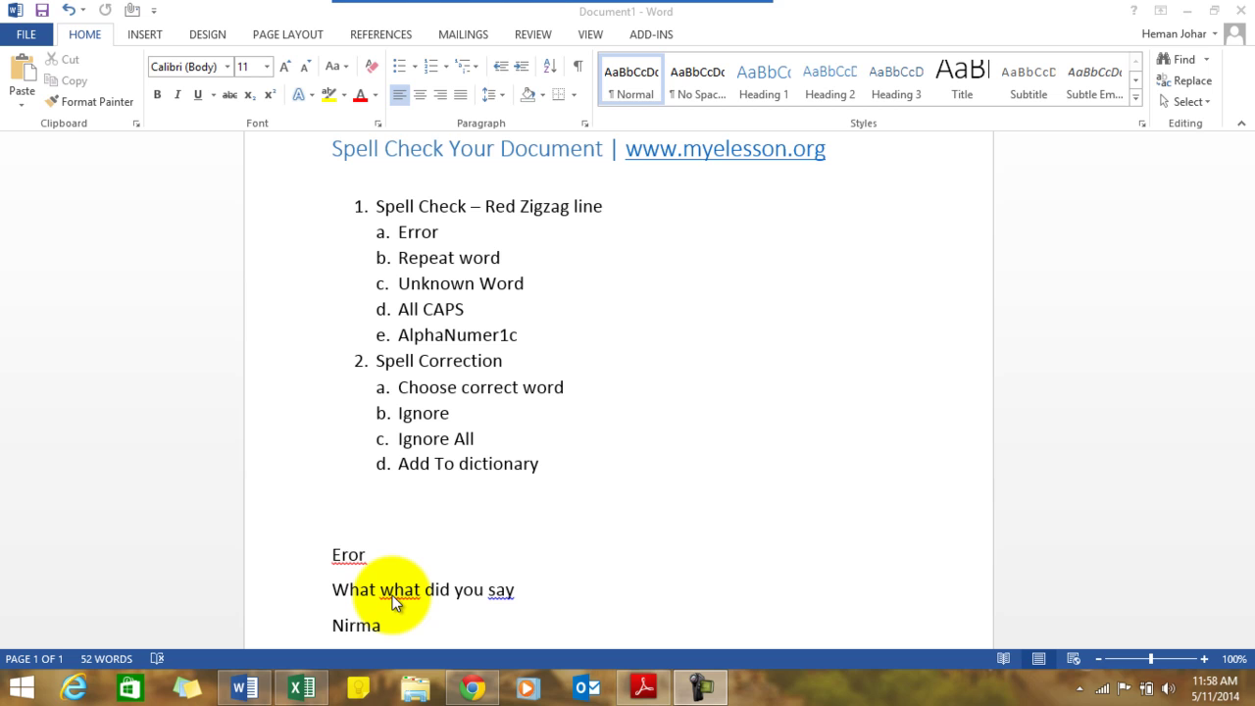
click(553, 581)
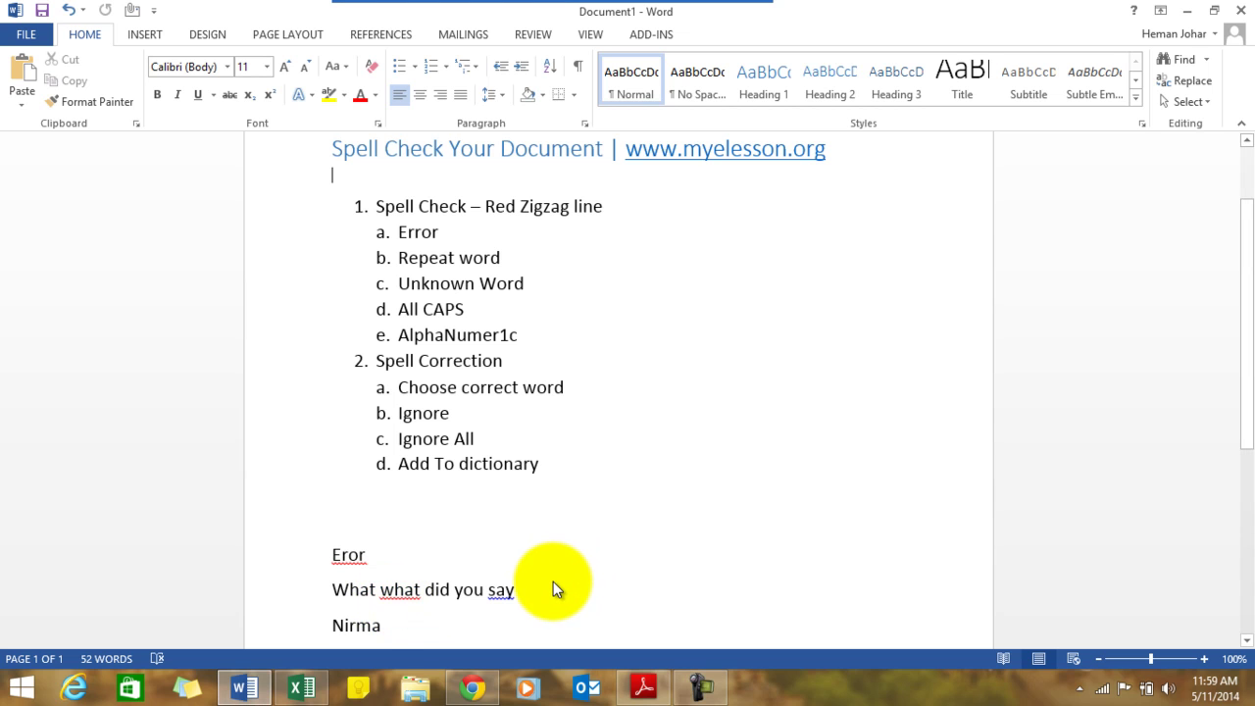
key(Down)
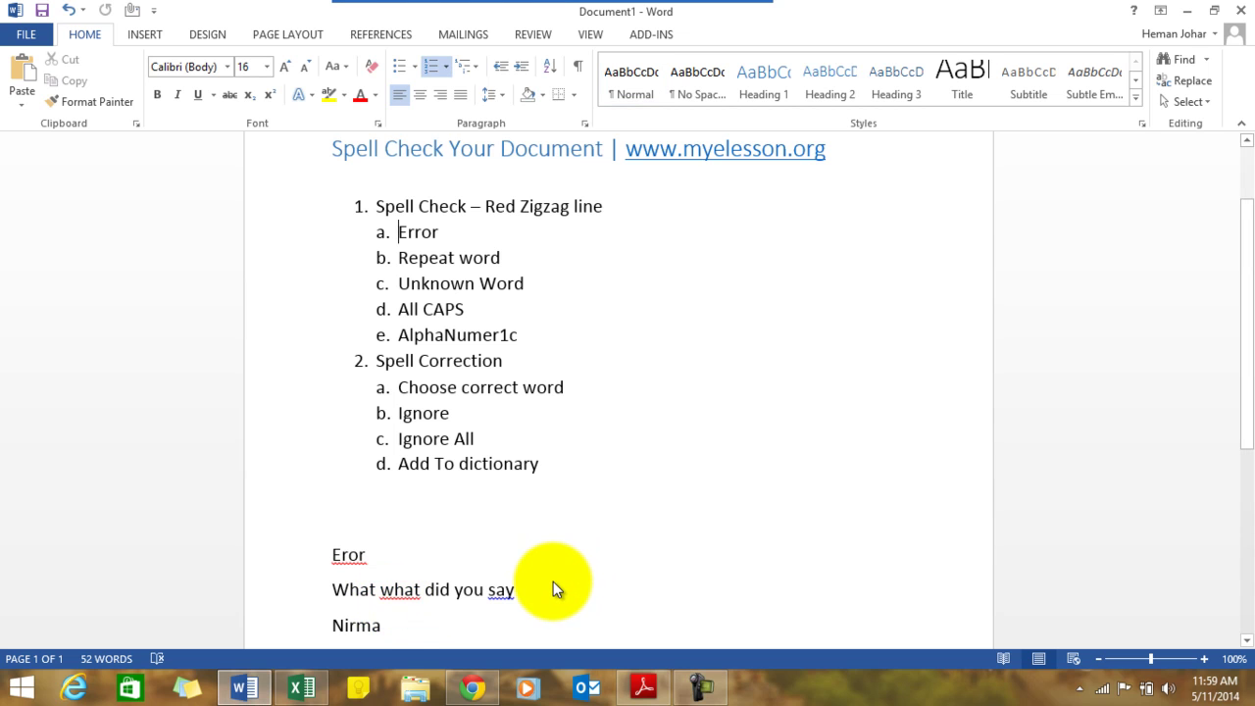
click(455, 616)
key(BackSpace)
key(BackSpace)
key(BackSpace)
key(BackSpace)
key(BackSpace)
key(BackSpace)
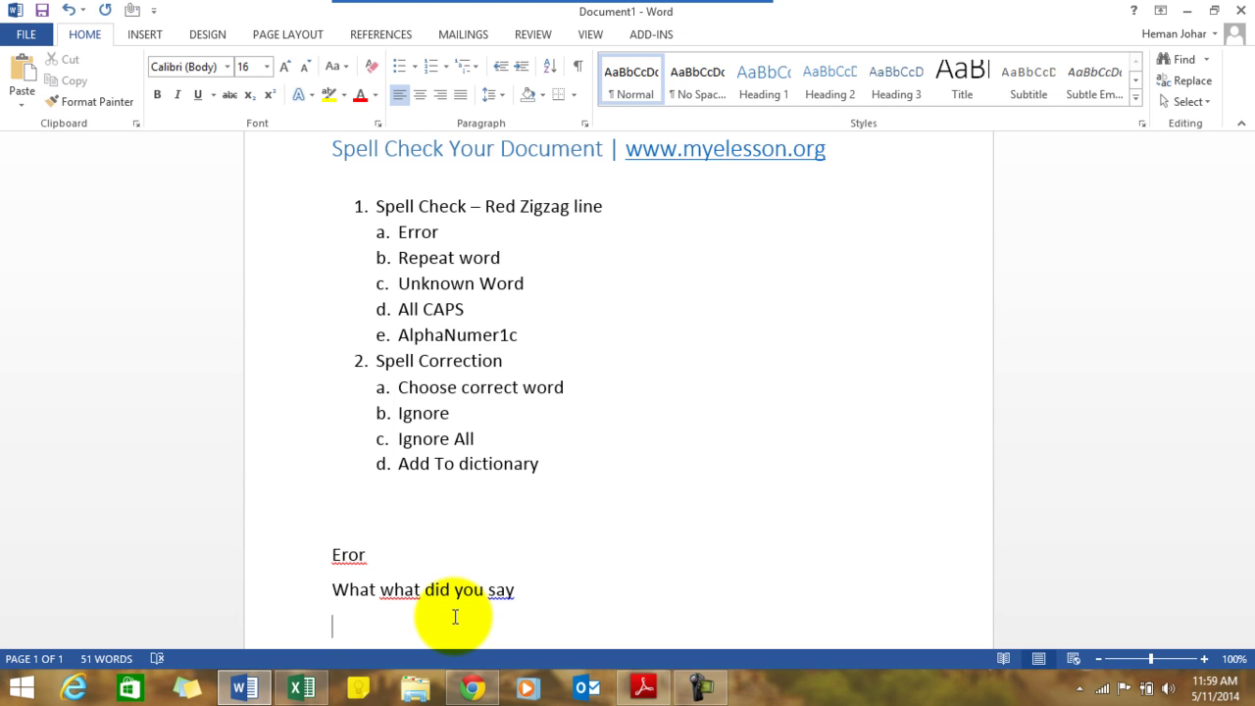
text(eman)
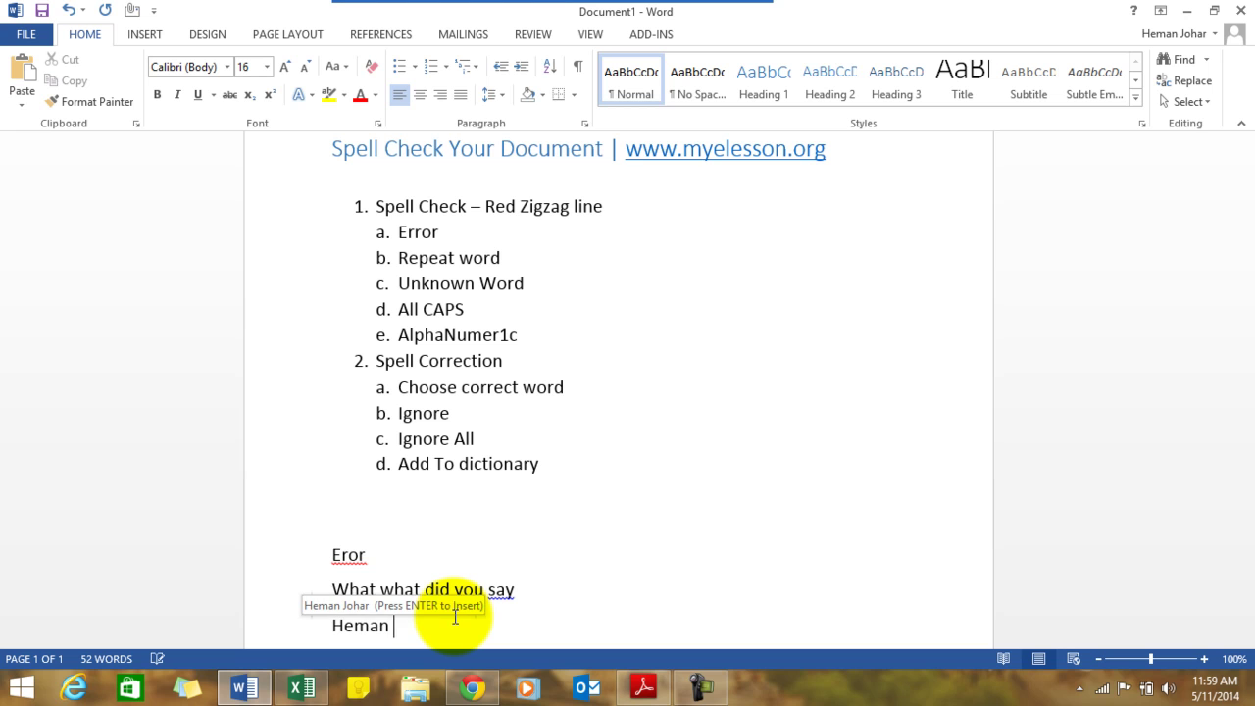
key(BackSpace)
key(BackSpace)
key(BackSpace)
key(BackSpace)
key(BackSpace)
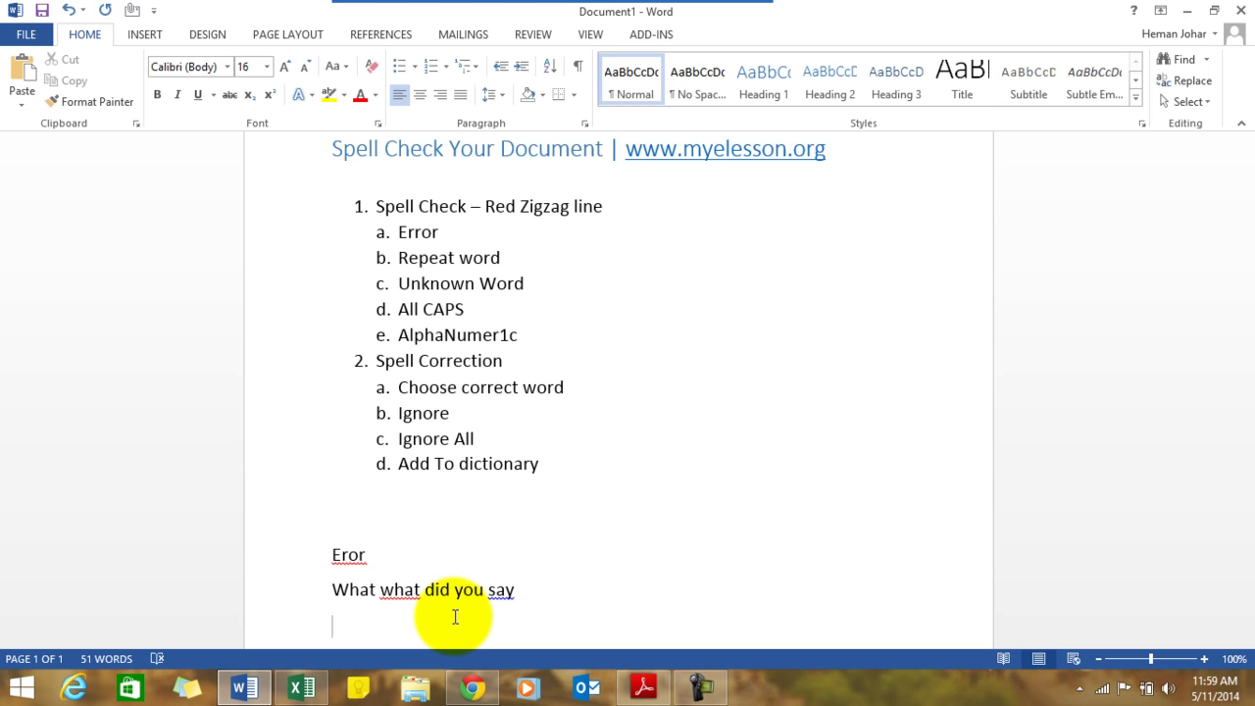
Enter a first name missing from the dictionary on the blank line between "What what did you say" and "DTC | dtc"
text(DTC | dtc Eror)
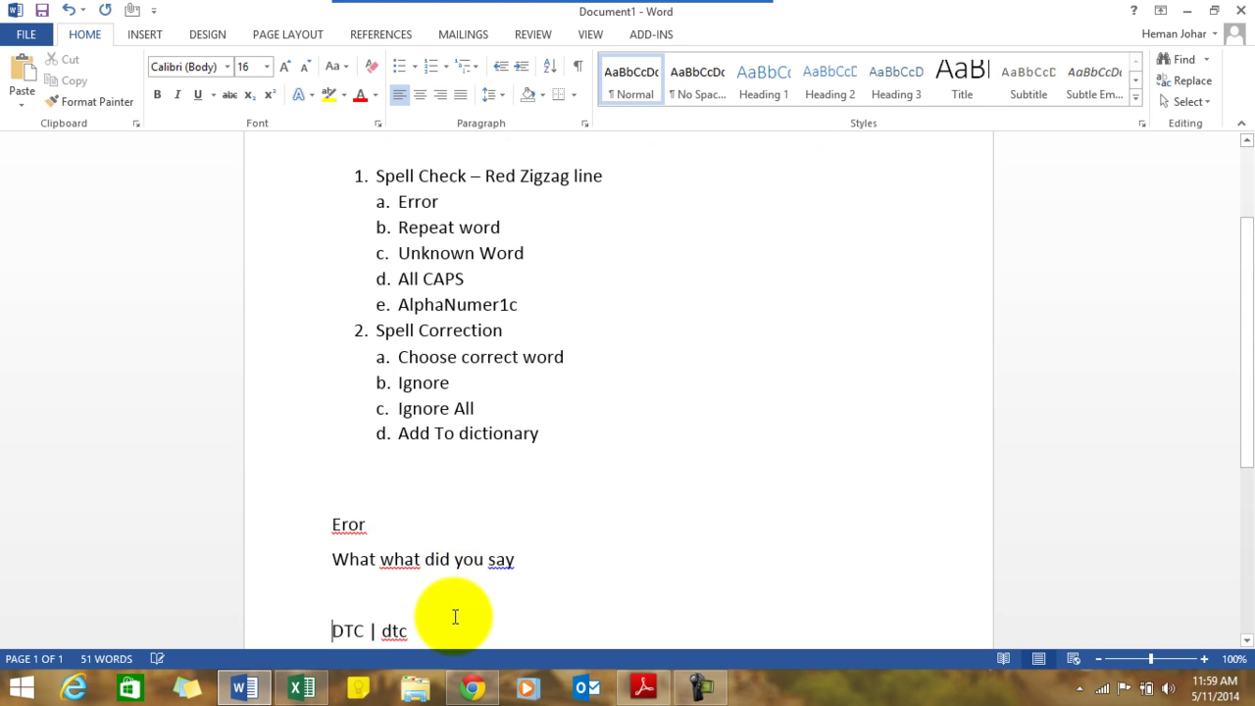
key(Up)
key(Up)
key(Up)
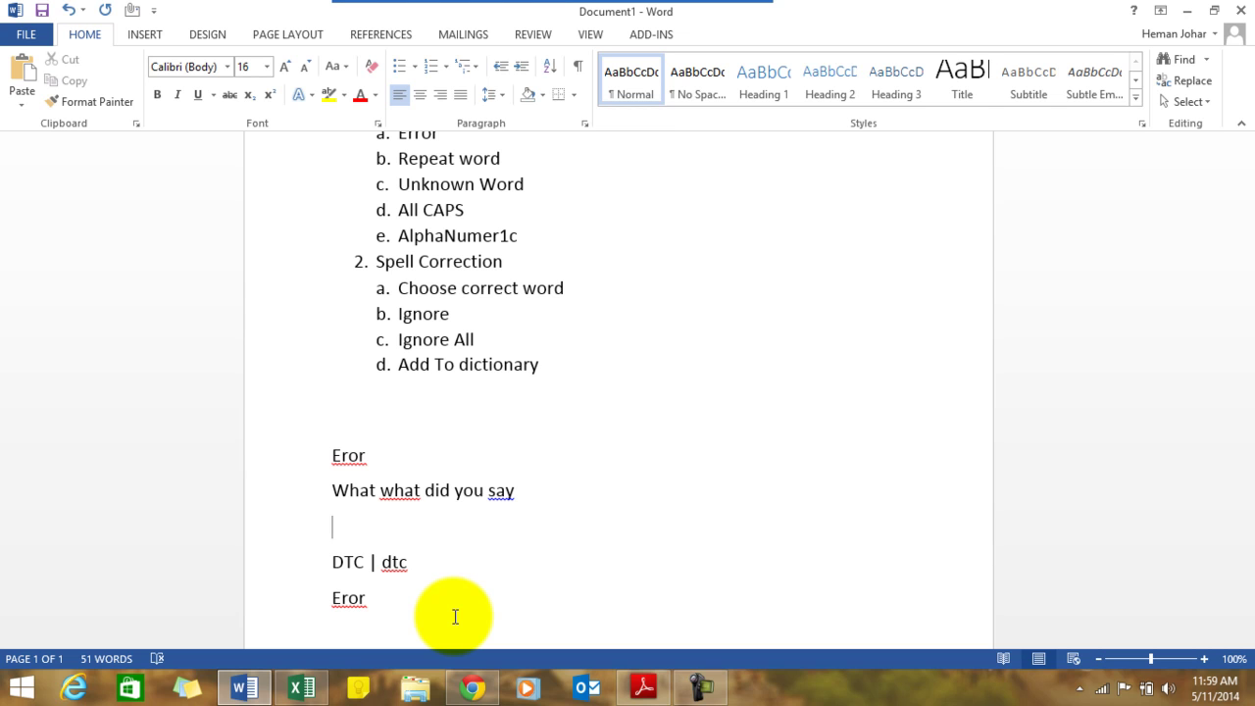
text(Ragh)
text(u)
key(BackSpace)
key(BackSpace)
key(BackSpace)
text(ghav)
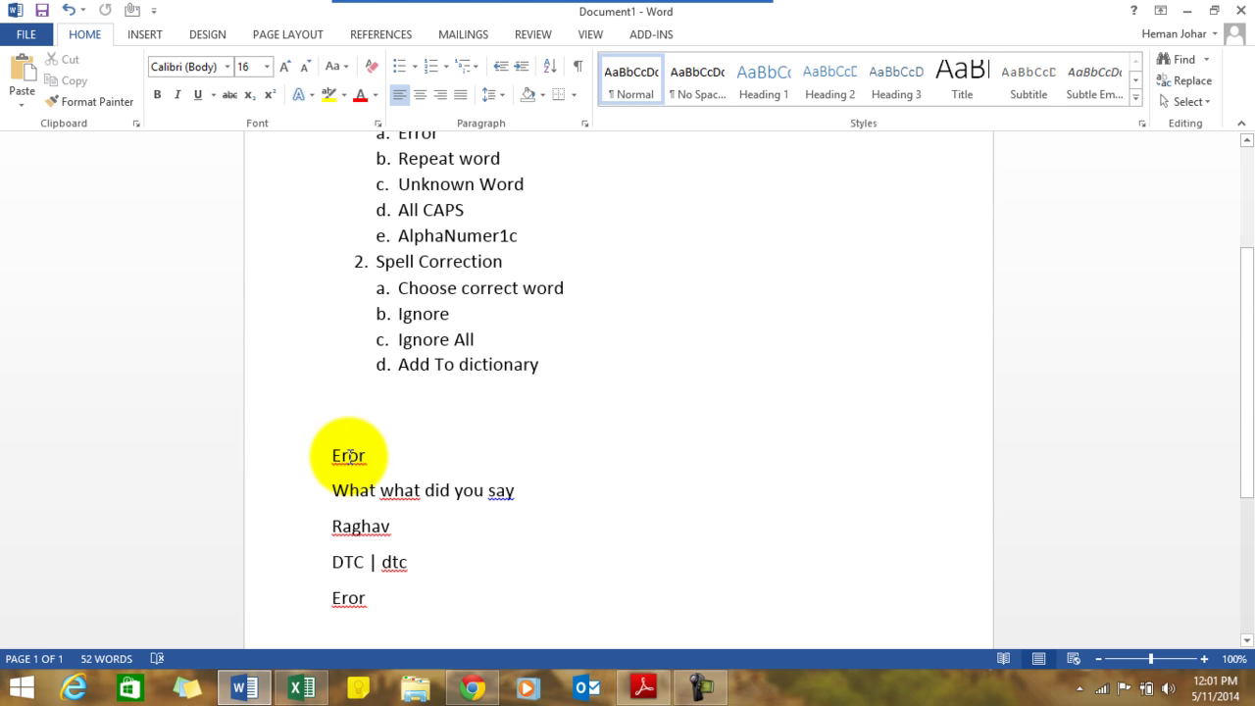
Replace the misspelled "Eror" above "What what did you say" with the suggested spelling "error"
right_click(349, 454)
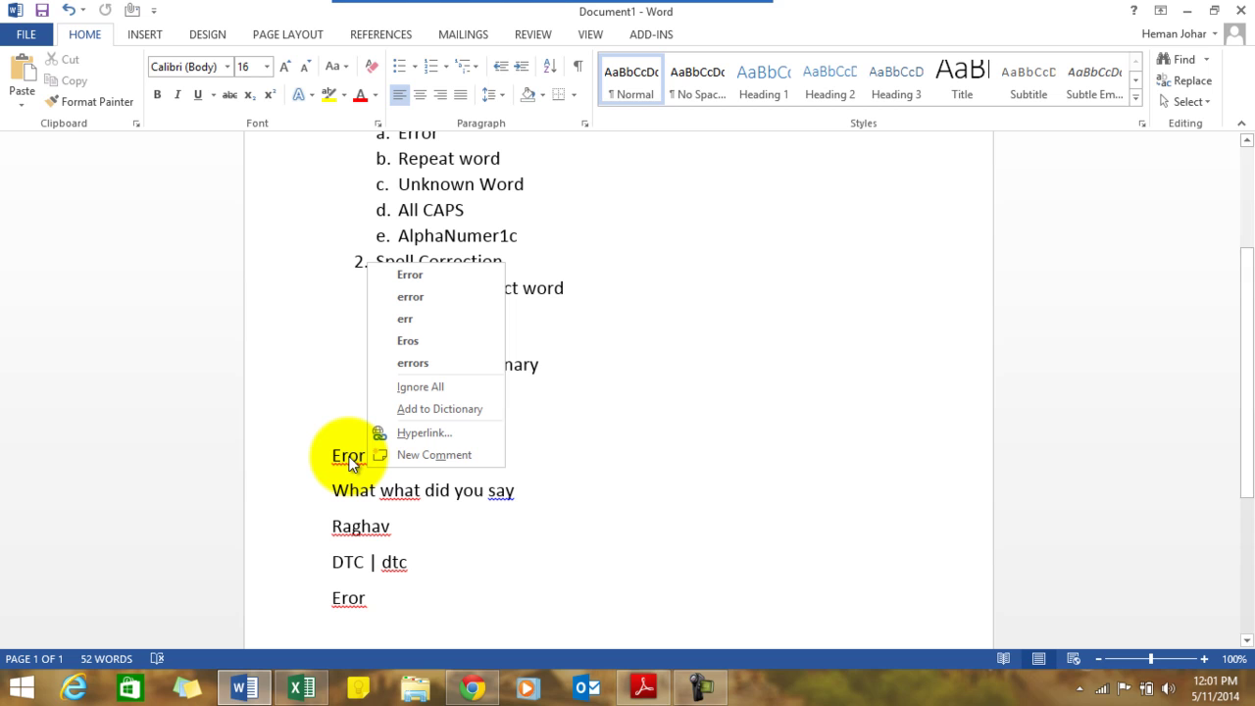
click(411, 297)
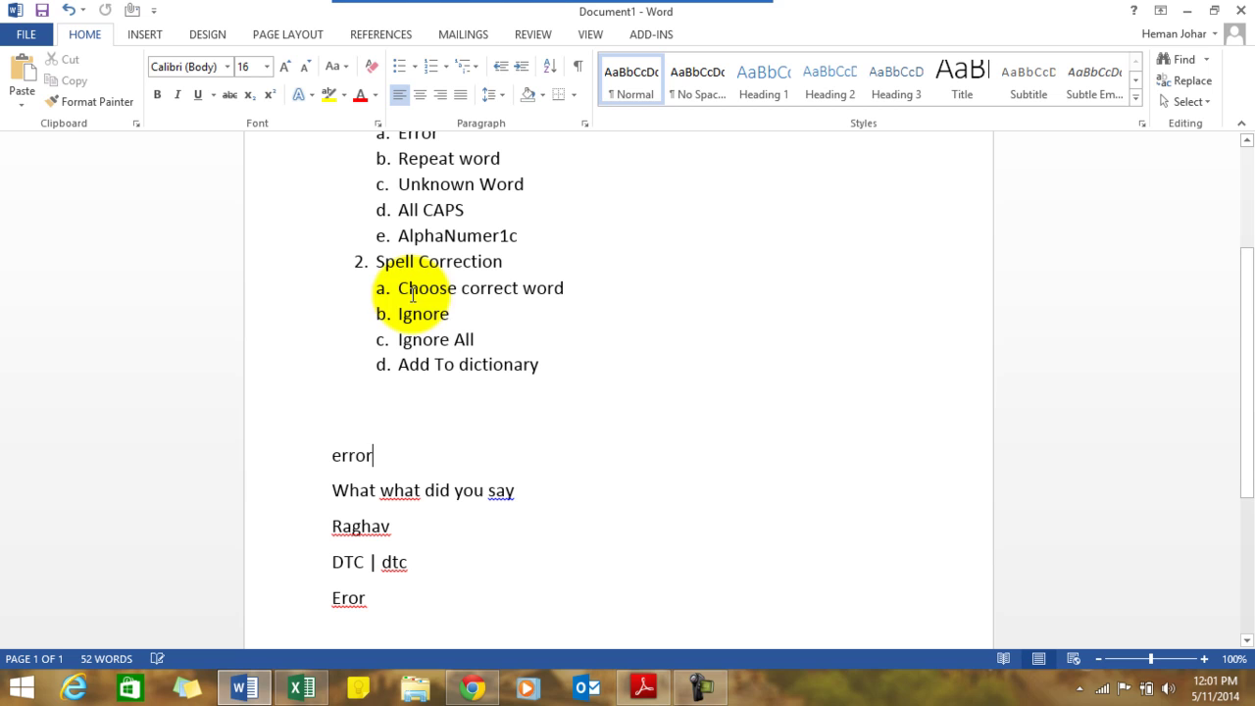
click(454, 427)
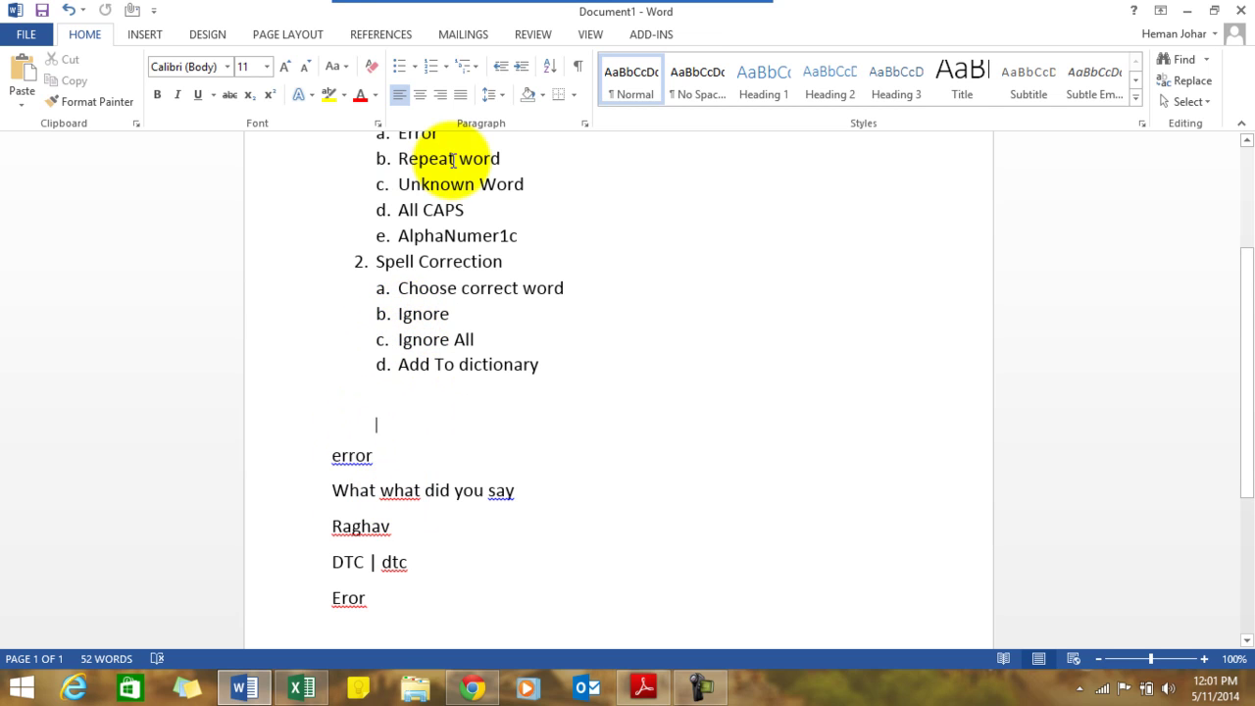
Ignore the repeated-word flag on "what" and add the flagged first name on the line below it to the dictionary
right_click(397, 500)
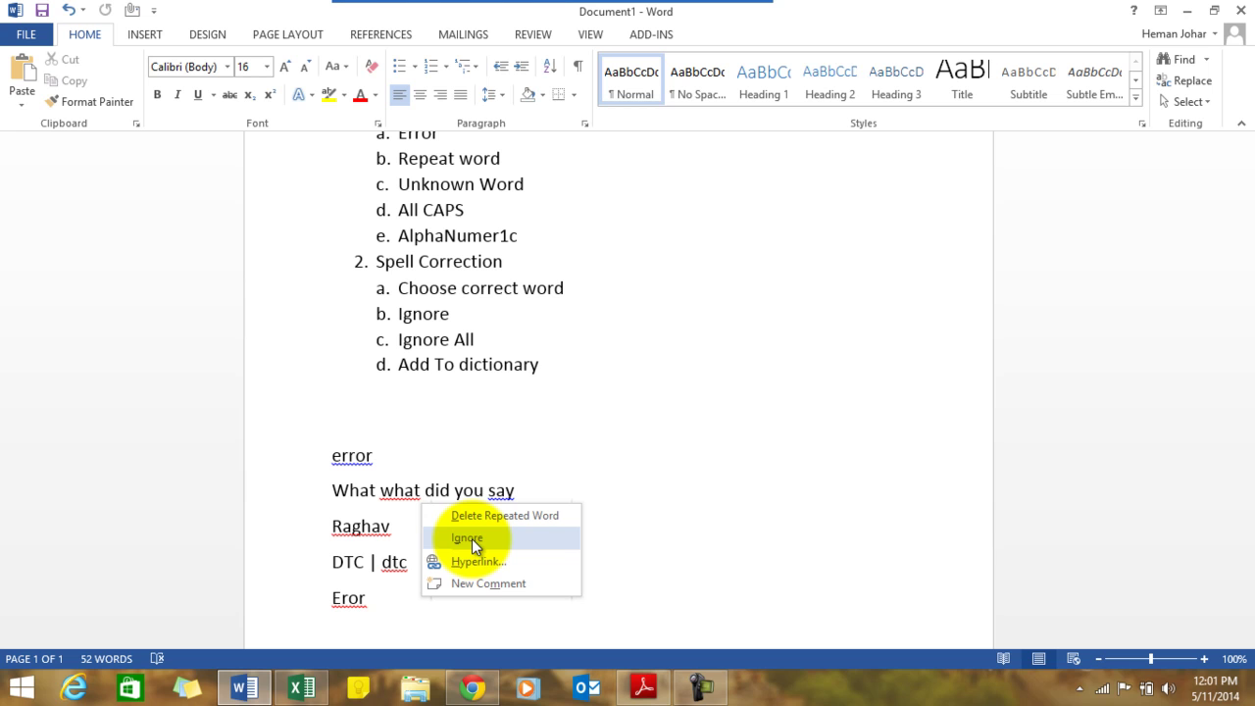
click(472, 538)
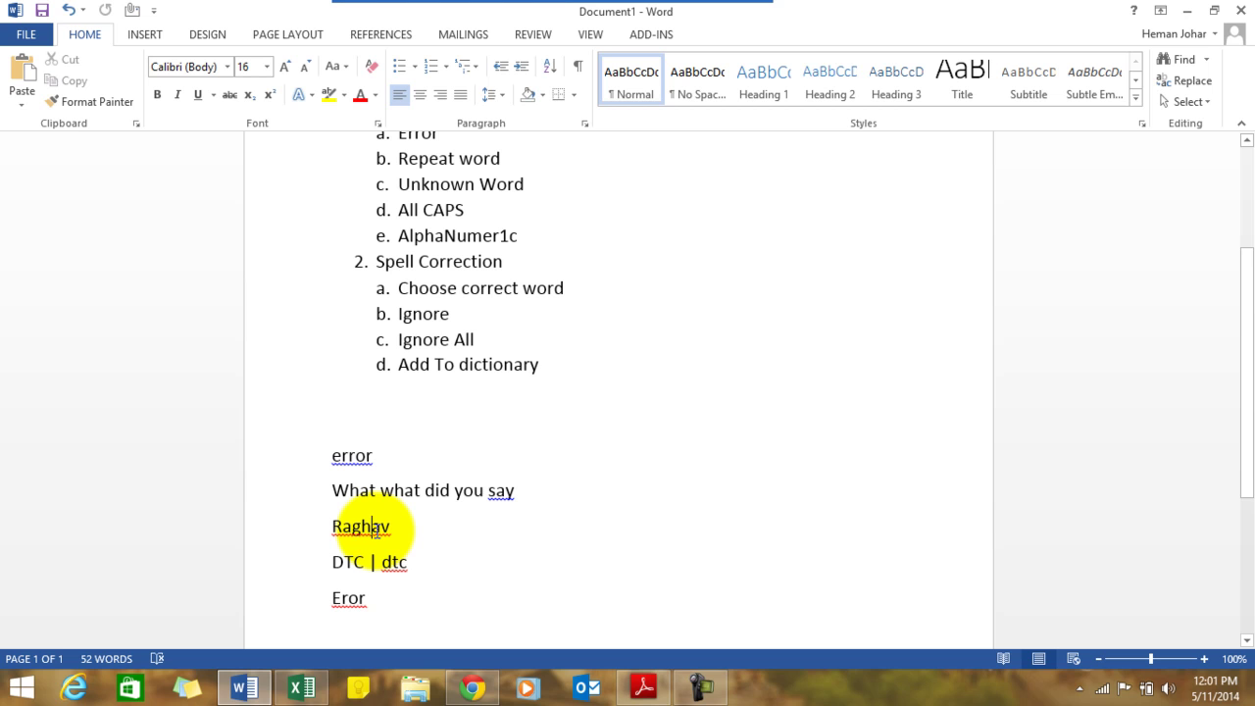
right_click(373, 529)
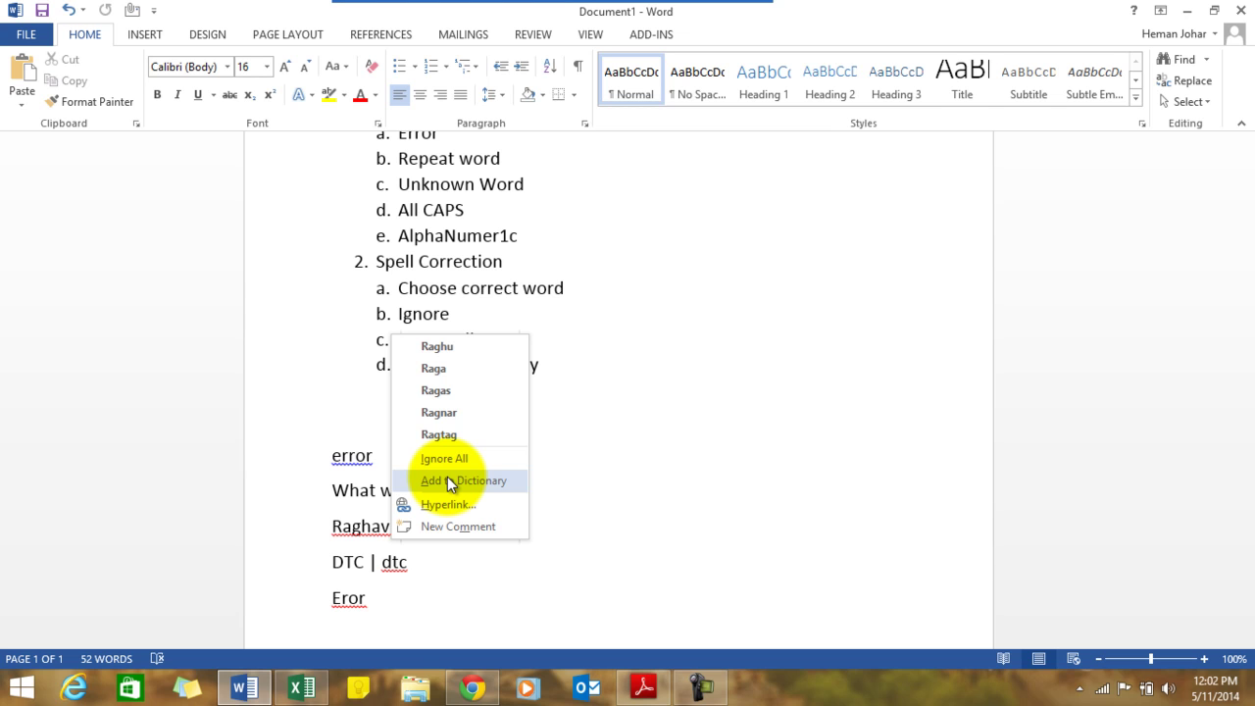
click(454, 481)
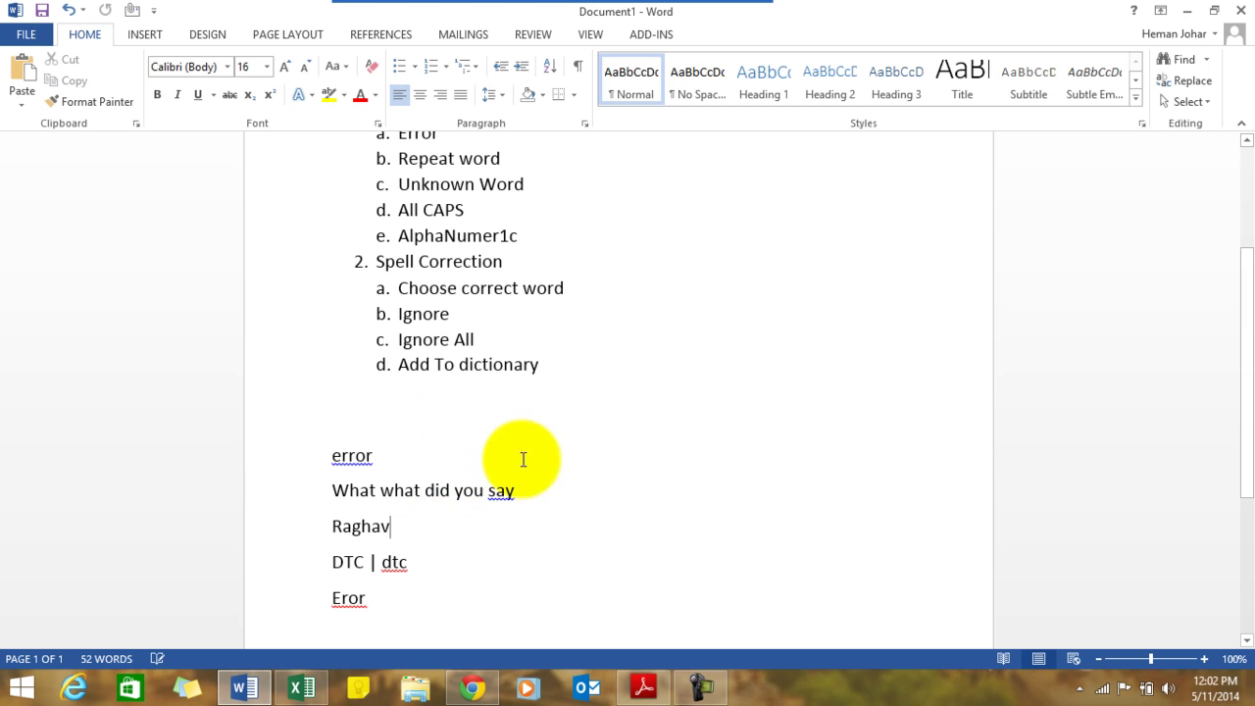